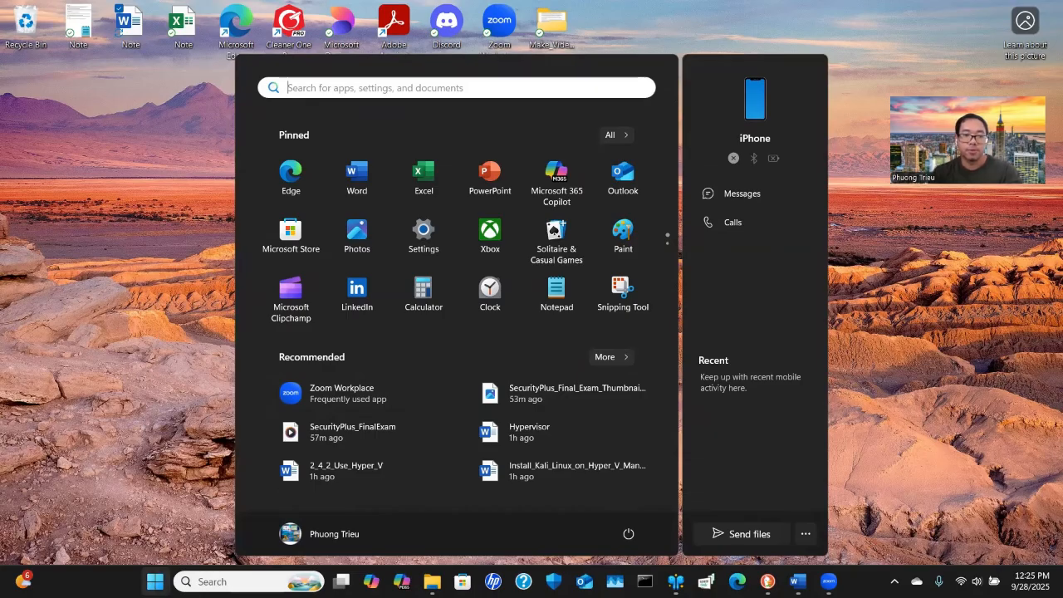
Check in the Windows Features list that Hyper-V is turned on, and accept the dialog.
left_click(151, 418)
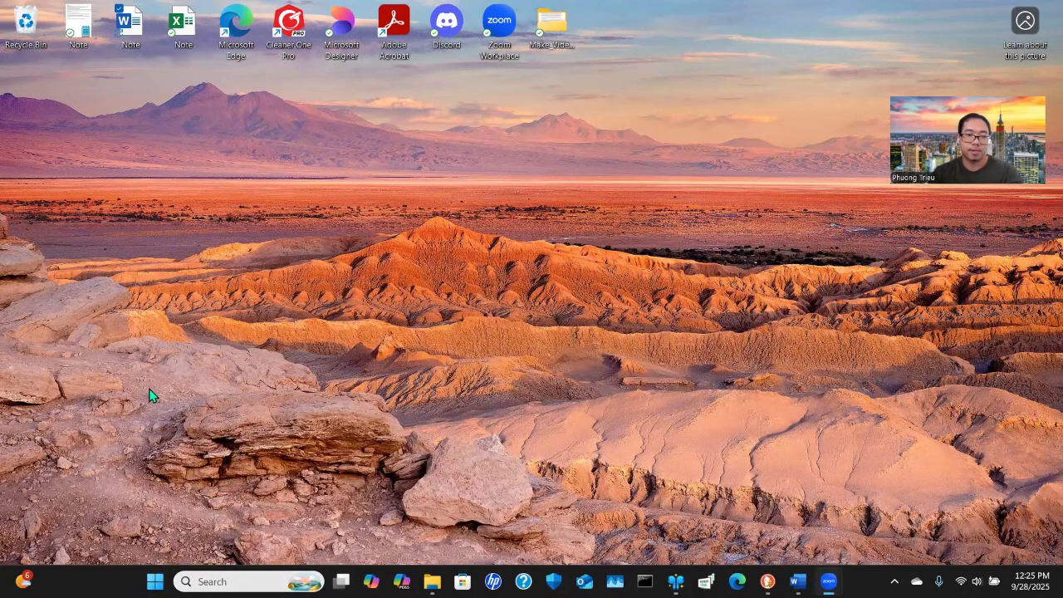
key("super")
type("tur")
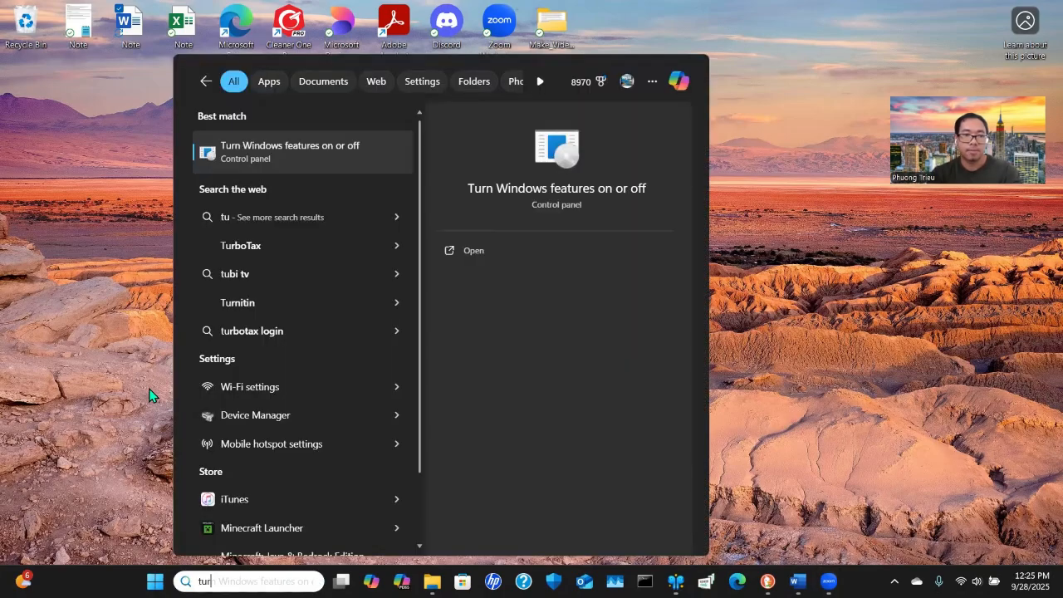
type("n")
left_click(331, 155)
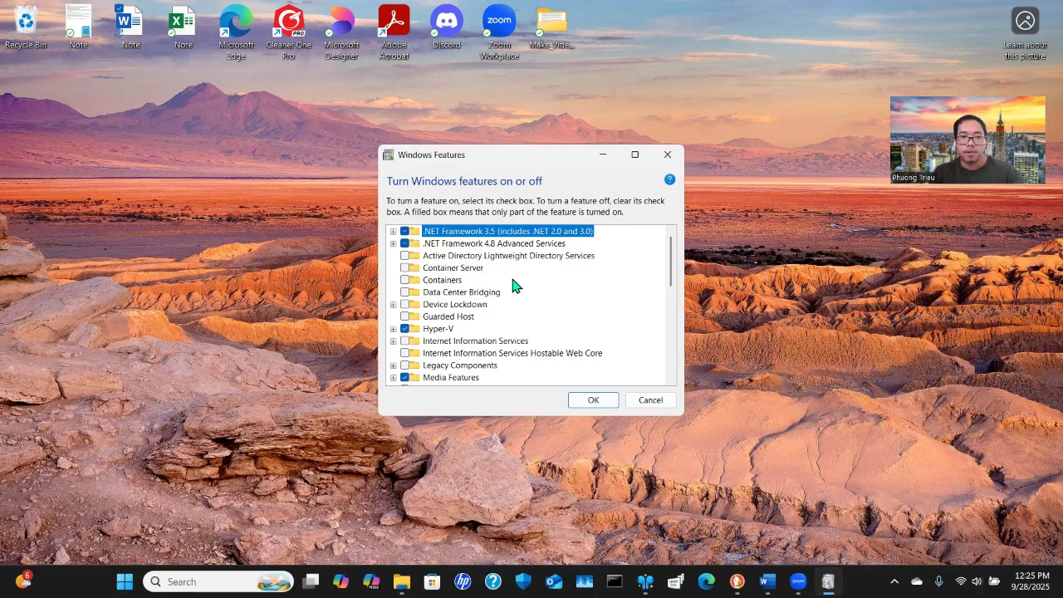
scroll(513, 285, "down", 2)
scroll(487, 352, "up", 1)
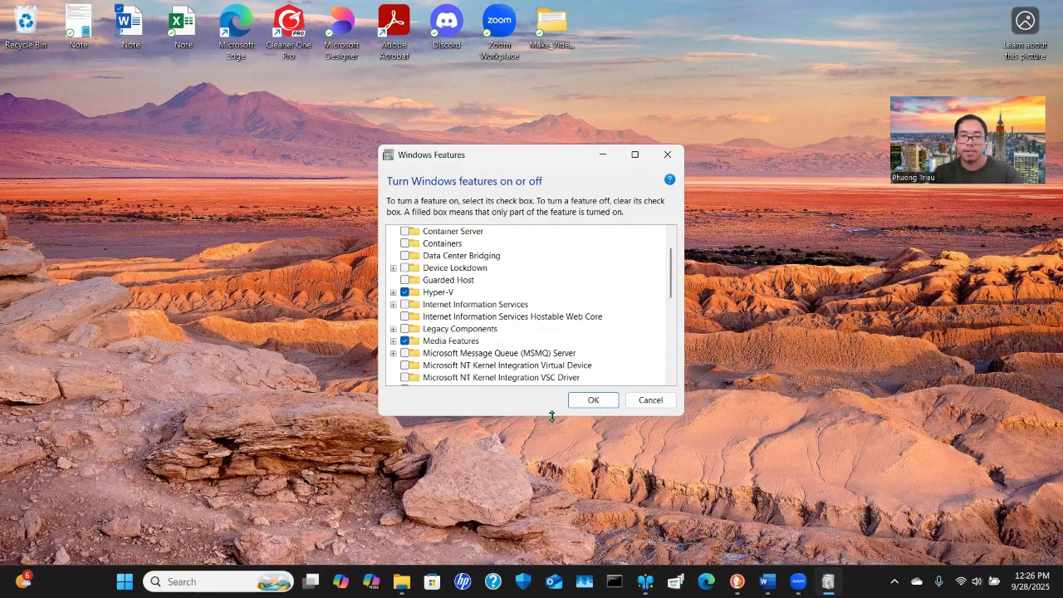
left_click(593, 405)
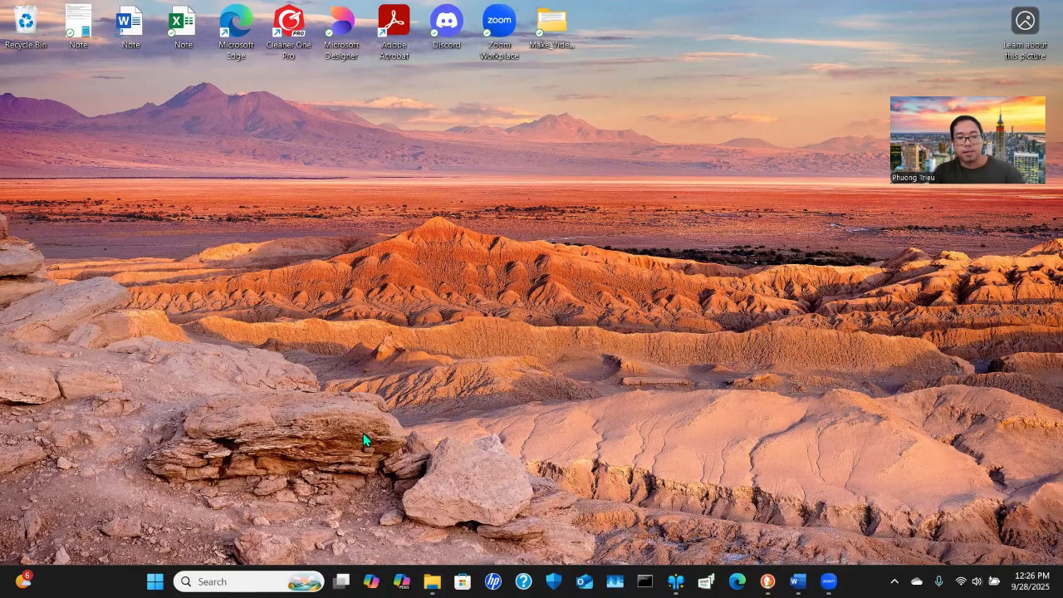
Open Hyper-V Manager and reposition its window on the desktop.
key("super")
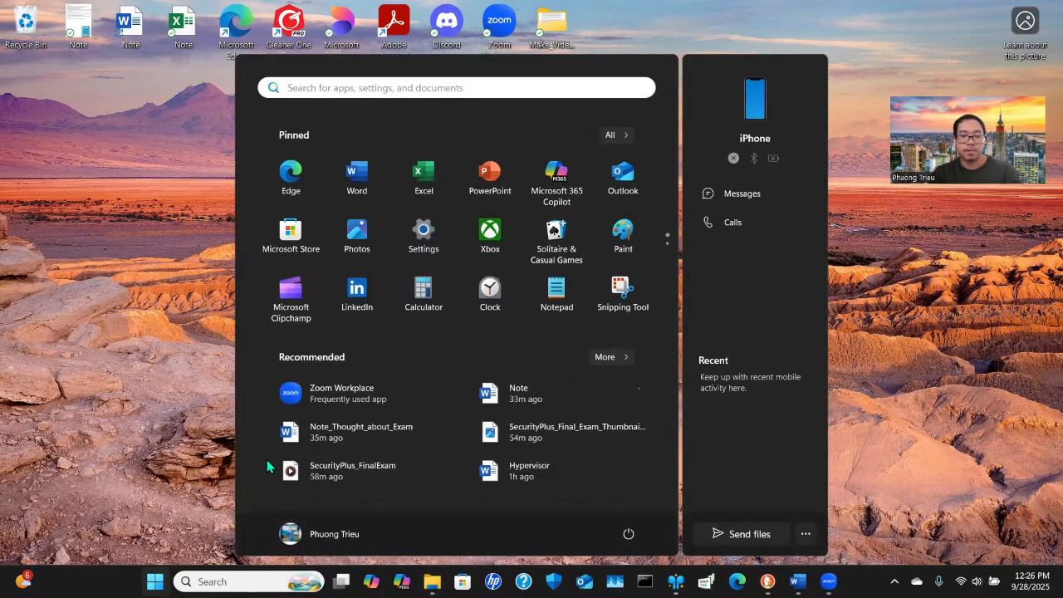
type("hyper")
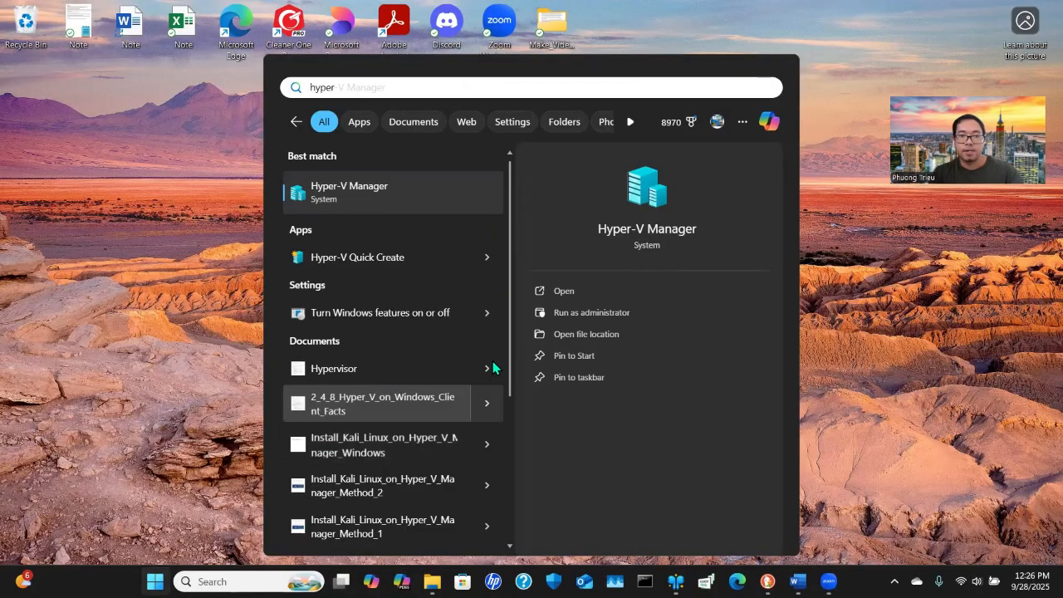
left_click(400, 197)
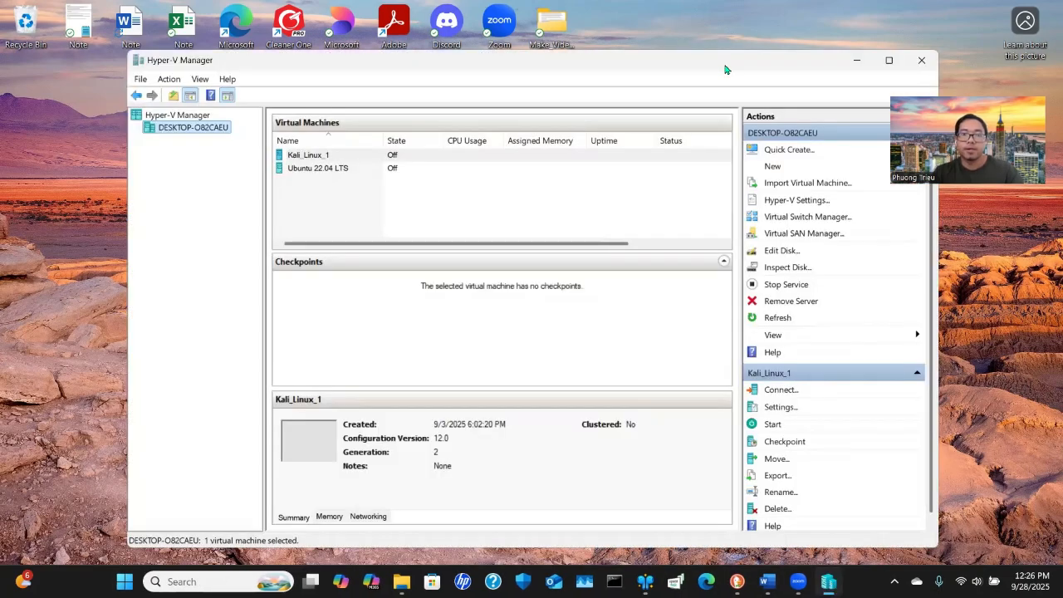
left_click_drag(724, 69, 691, 69)
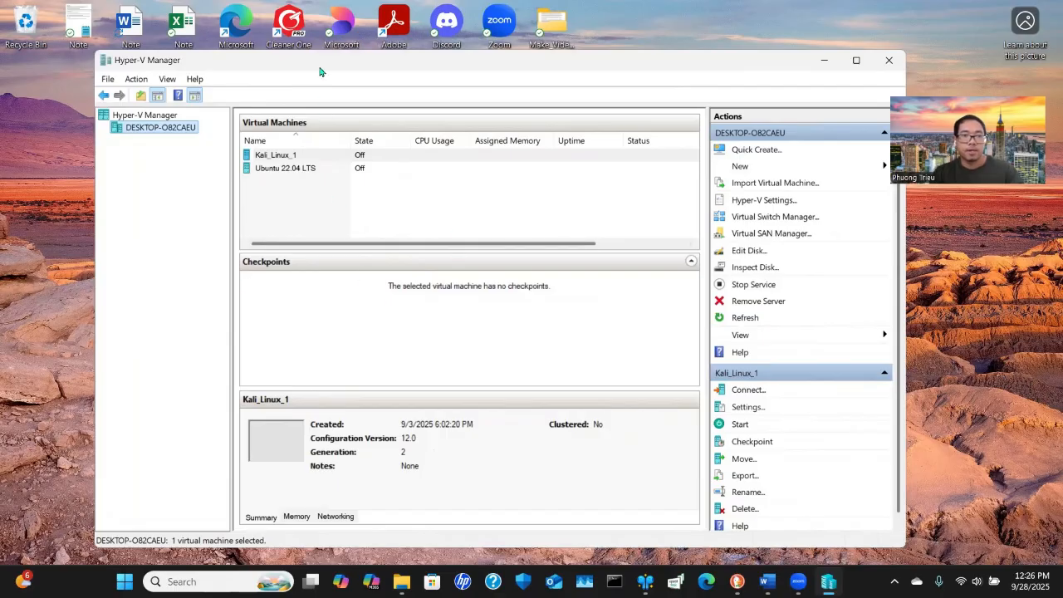
left_click_drag(320, 69, 304, 72)
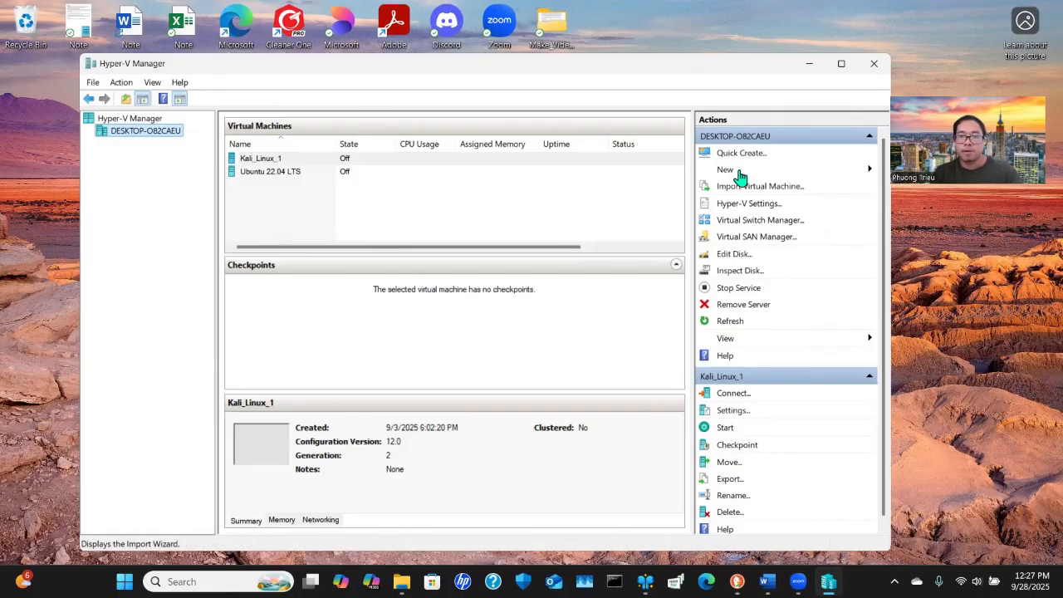
View the options for creating new virtual items, and select the host computer in the console tree.
left_click(830, 173)
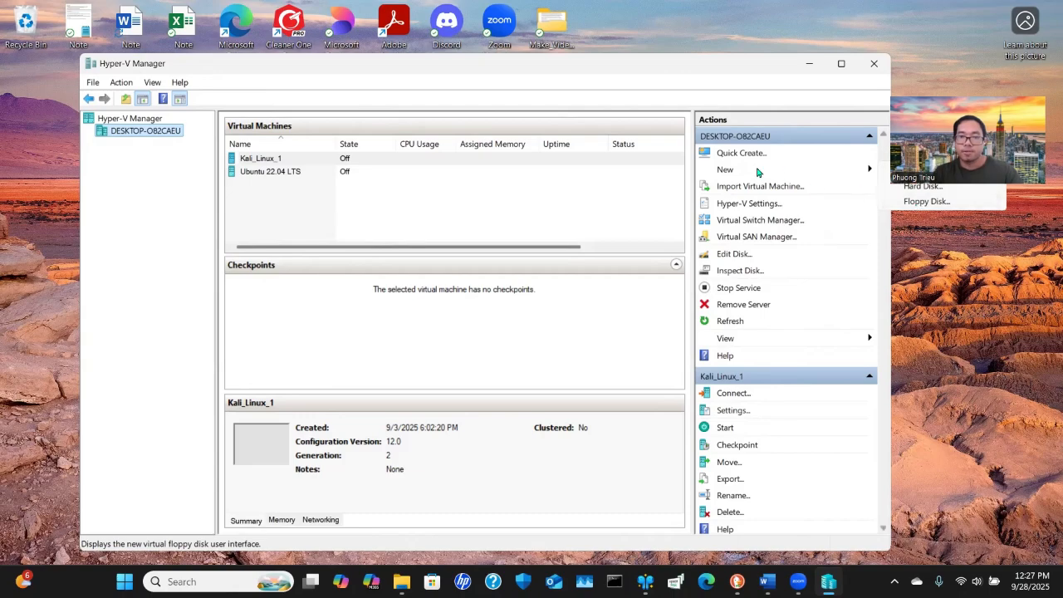
left_click(672, 216)
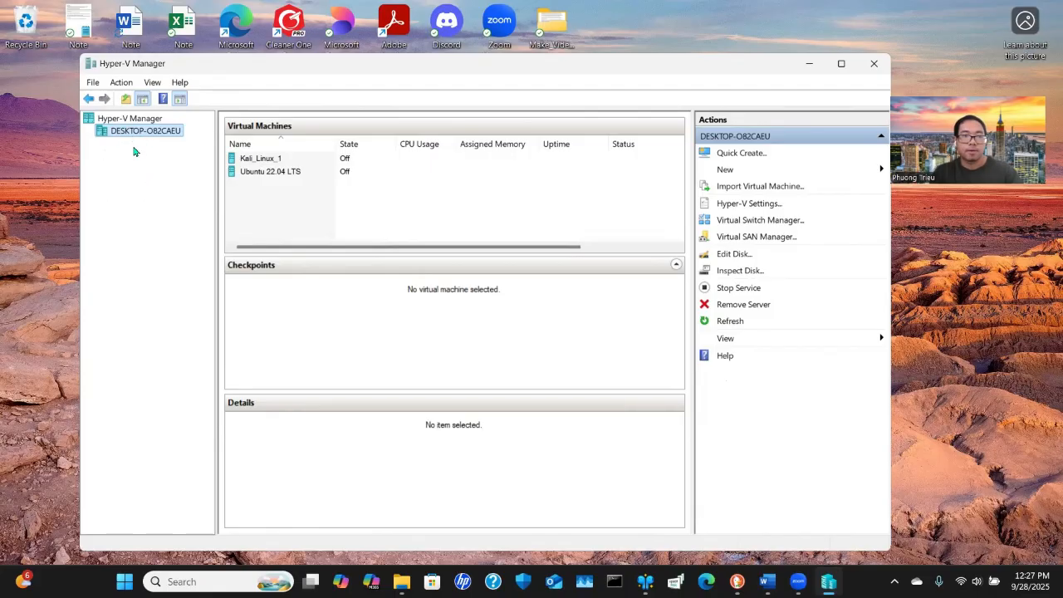
left_click(111, 120)
left_click(114, 131)
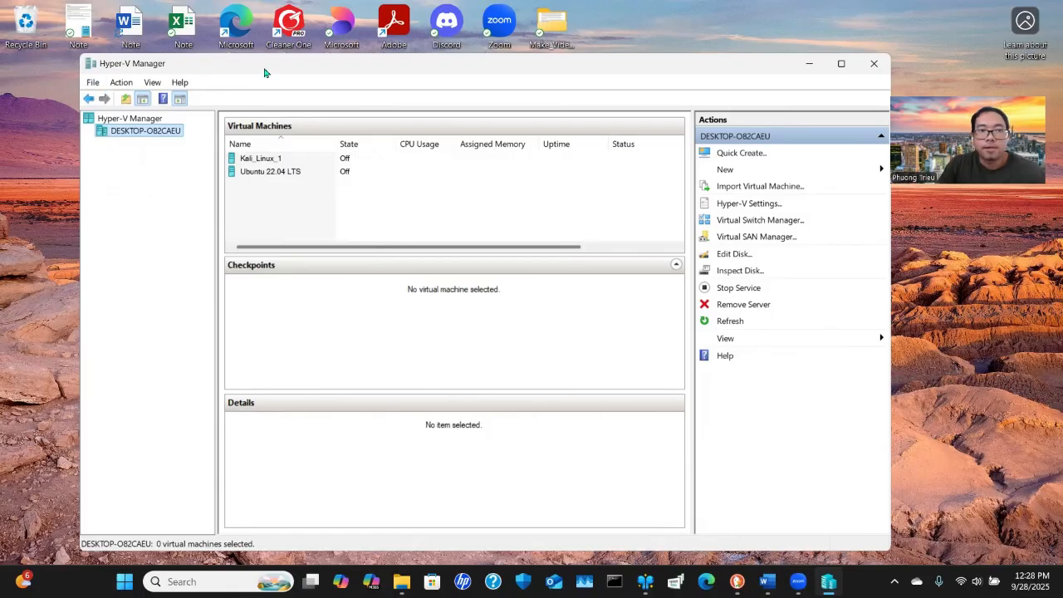
Examine the console's Disk Cleanup options and the action, view and help commands of Hyper-V Manager.
left_click(93, 84)
left_click(116, 83)
left_click(94, 83)
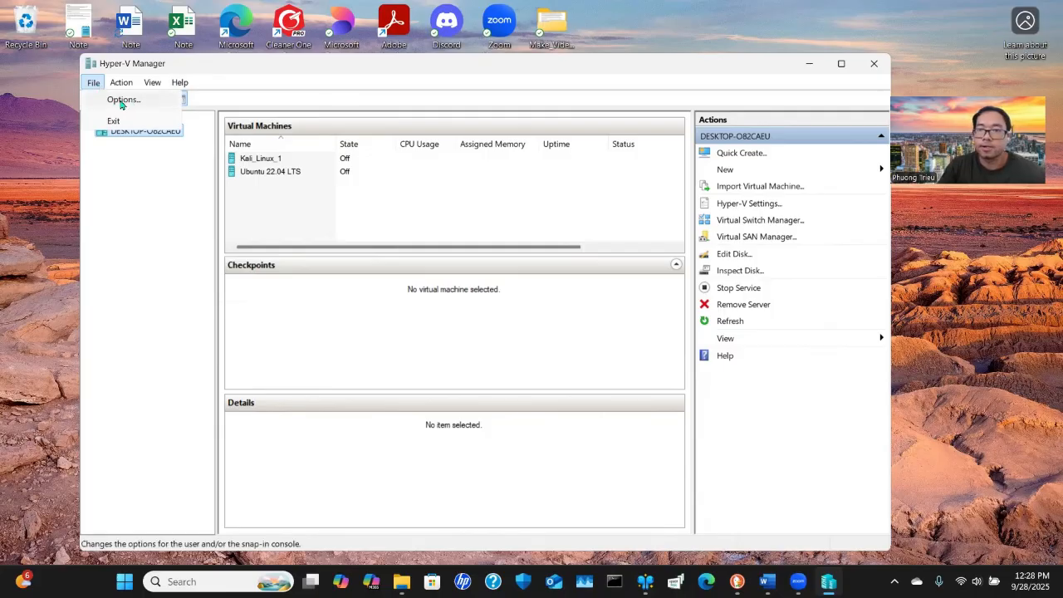
left_click(122, 101)
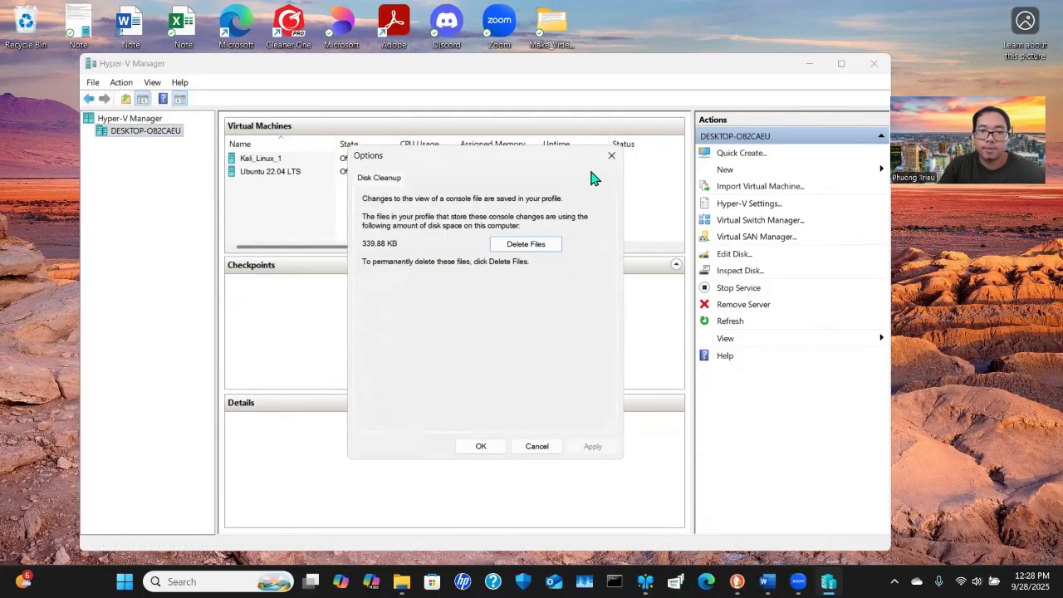
left_click(613, 158)
left_click(121, 83)
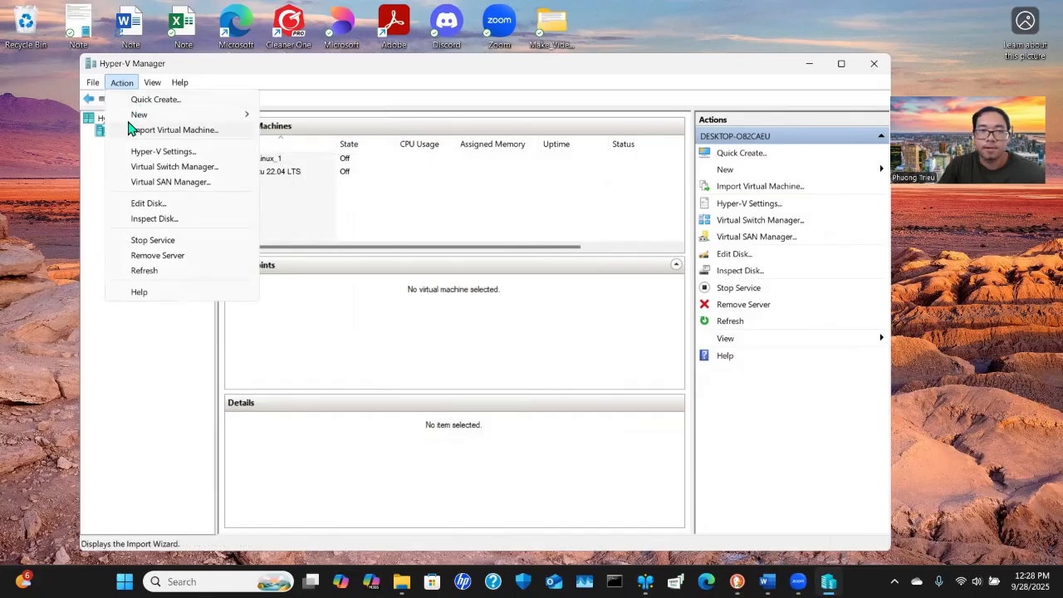
mouse_move(199, 118)
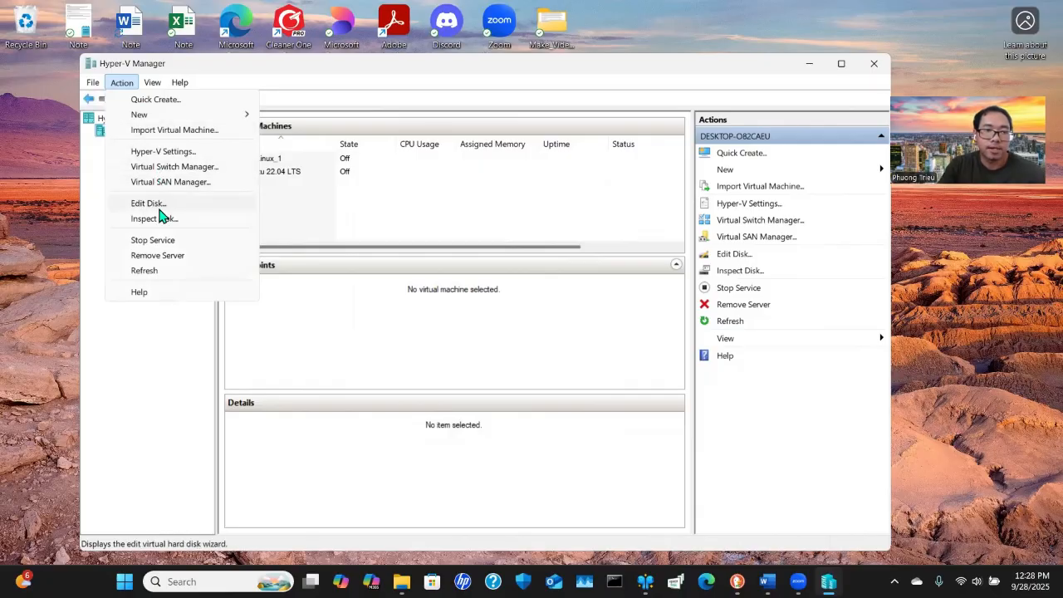
mouse_move(153, 86)
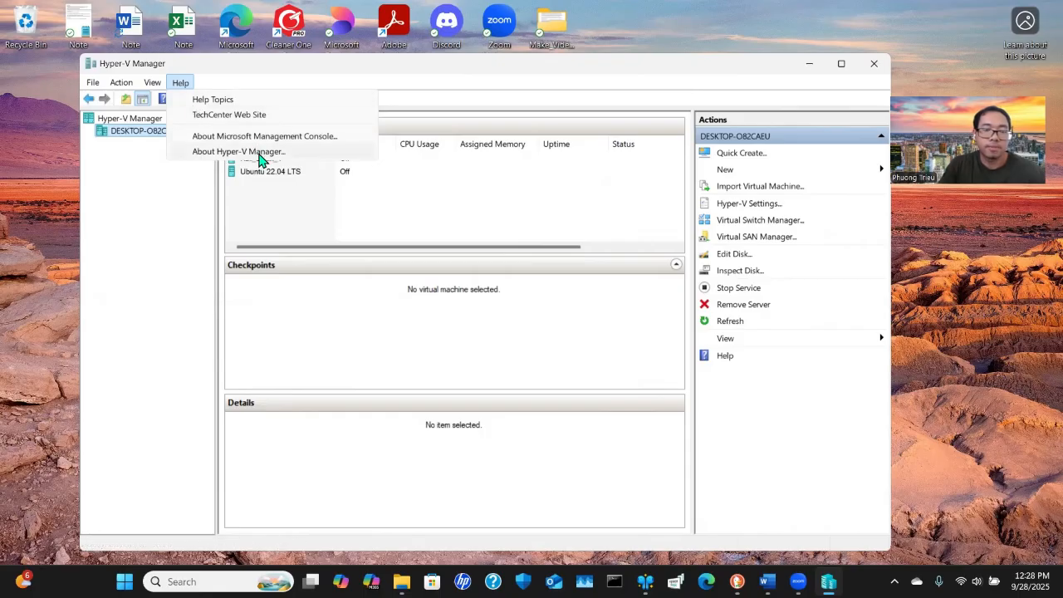
left_click(145, 202)
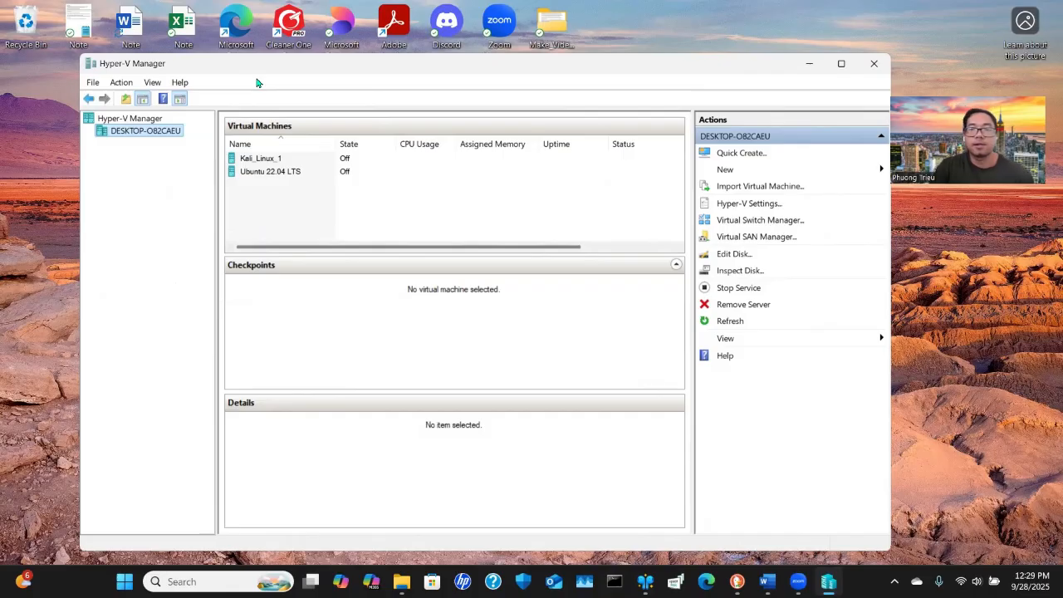
Open a connection to the Ubuntu 22.04 LTS virtual machine and start it.
left_click(268, 177)
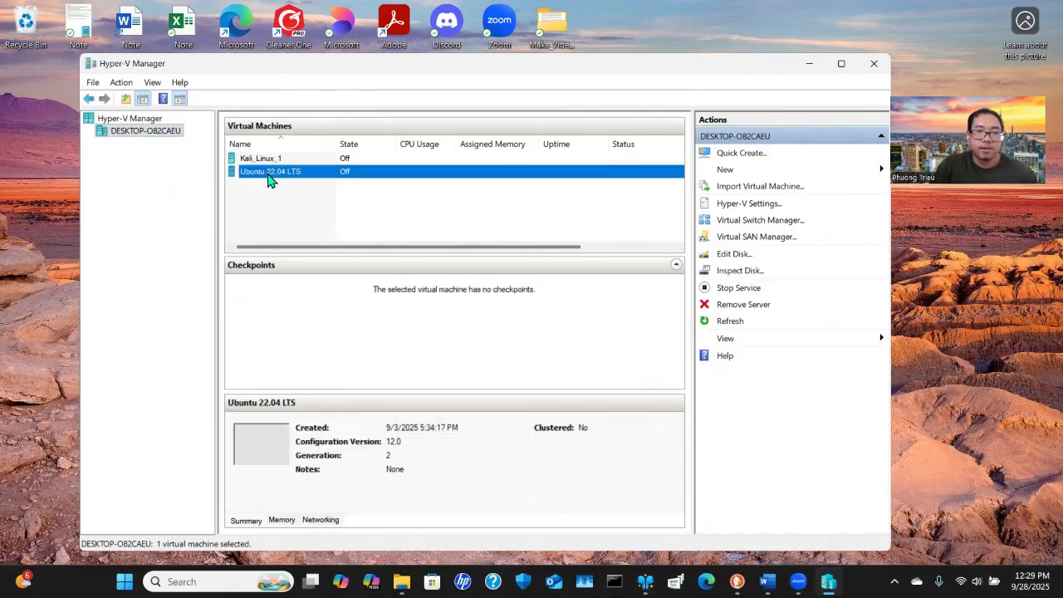
right_click(267, 176)
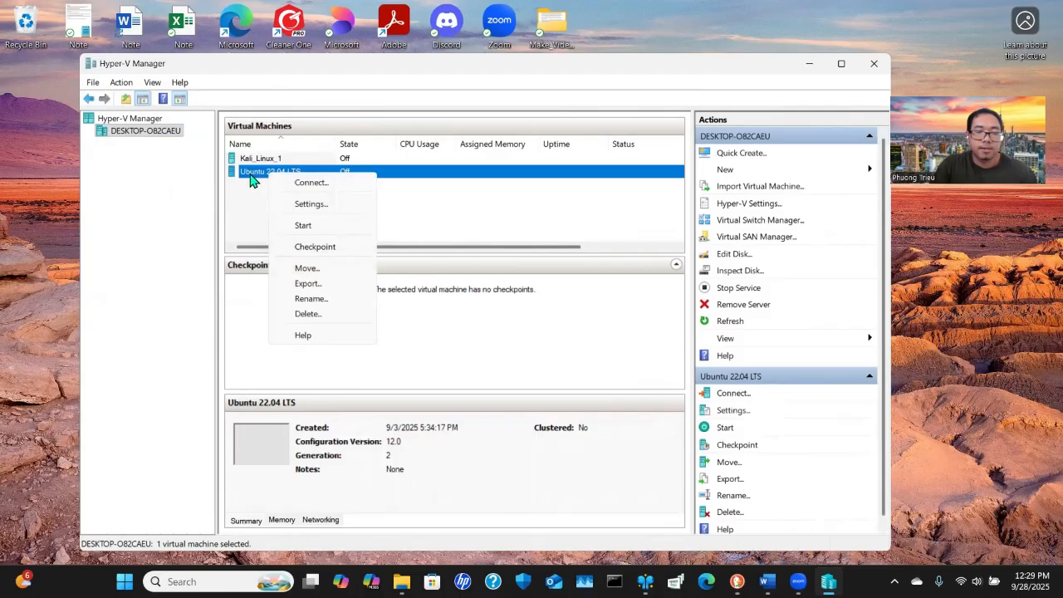
left_click(310, 184)
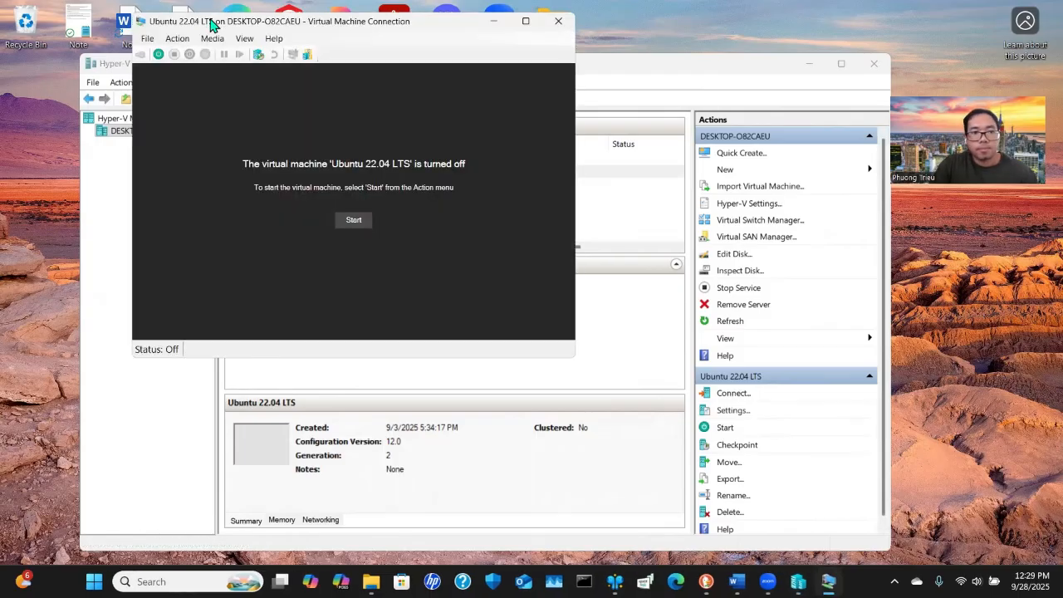
left_click_drag(211, 24, 284, 145)
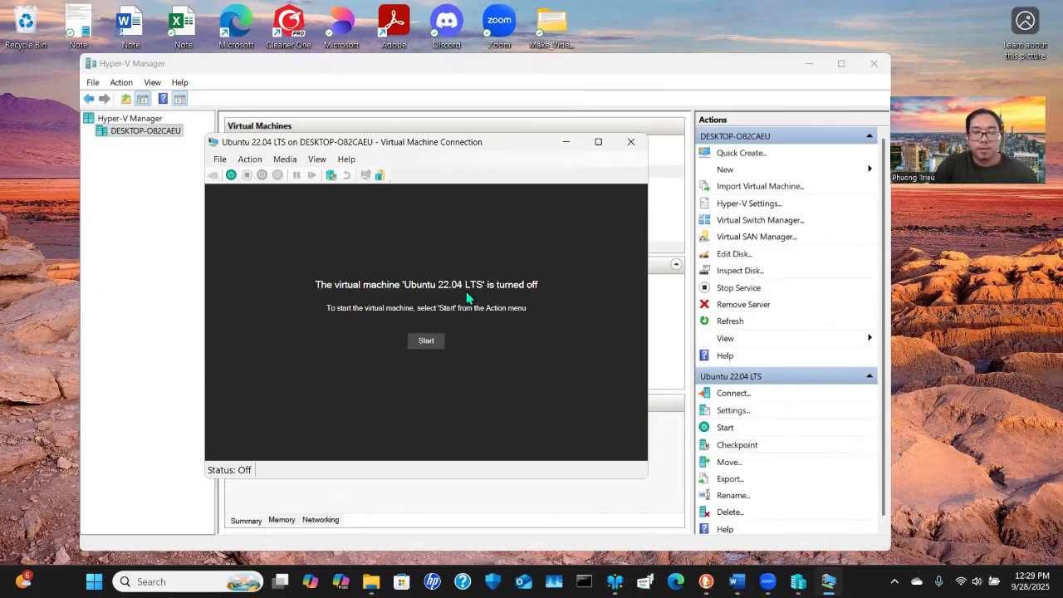
left_click(436, 342)
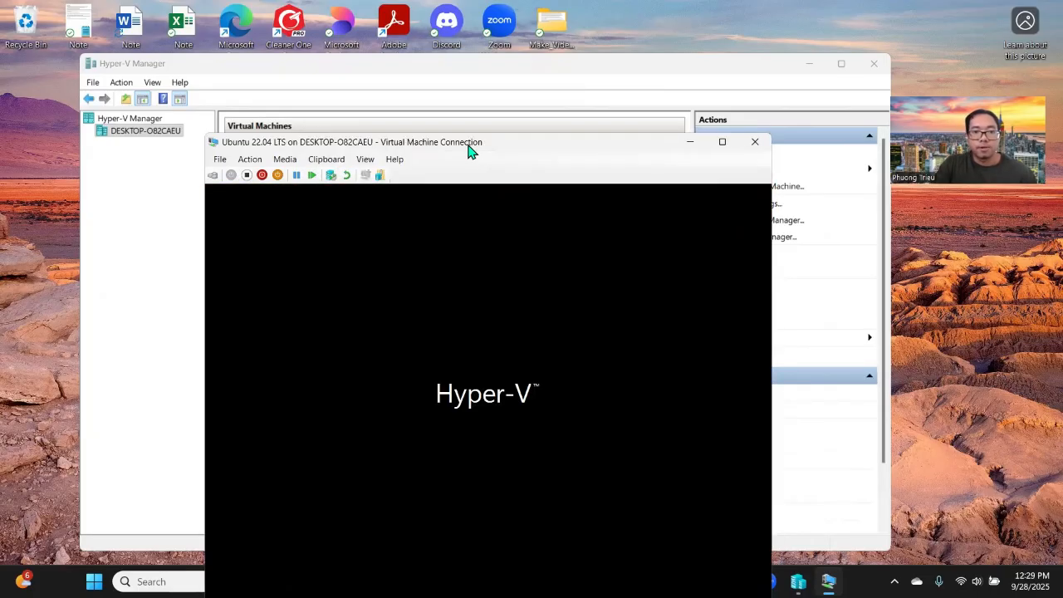
Connect to the running Ubuntu desktop with a display size of 1366 by 768 pixels.
left_click_drag(470, 149, 456, 85)
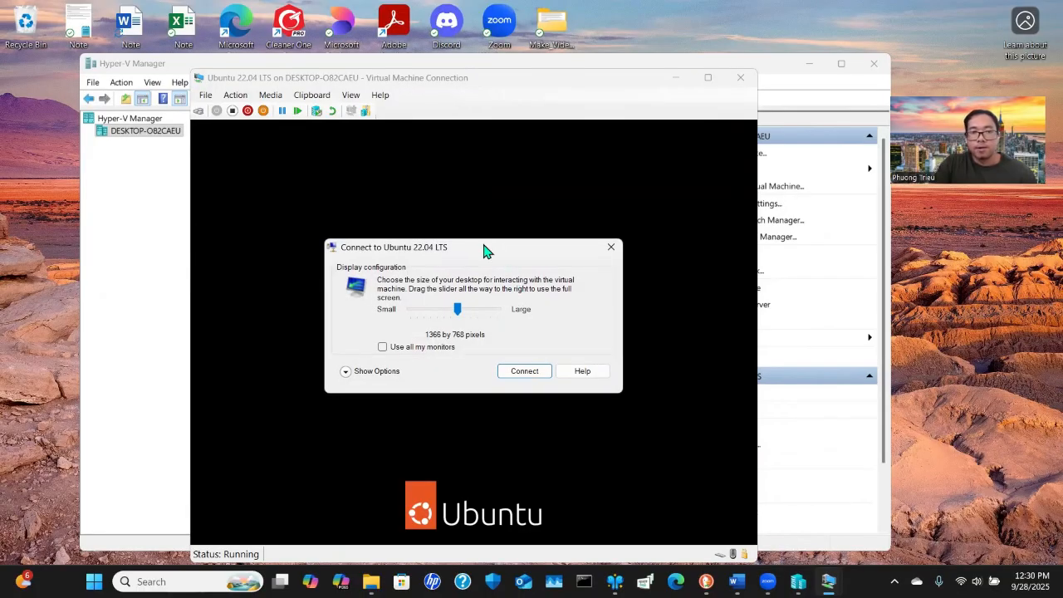
left_click_drag(486, 251, 474, 203)
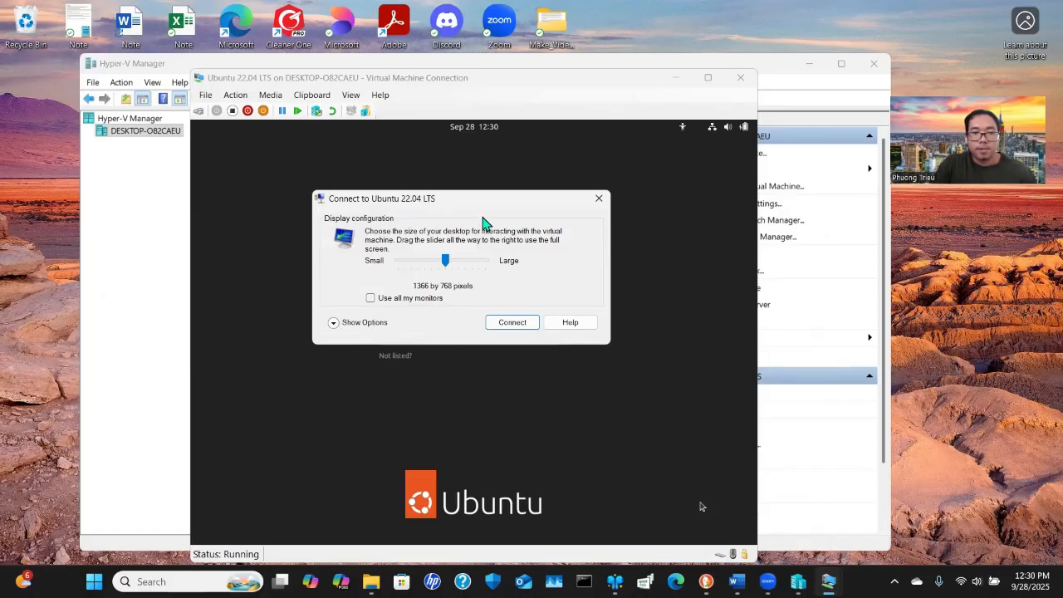
left_click(511, 322)
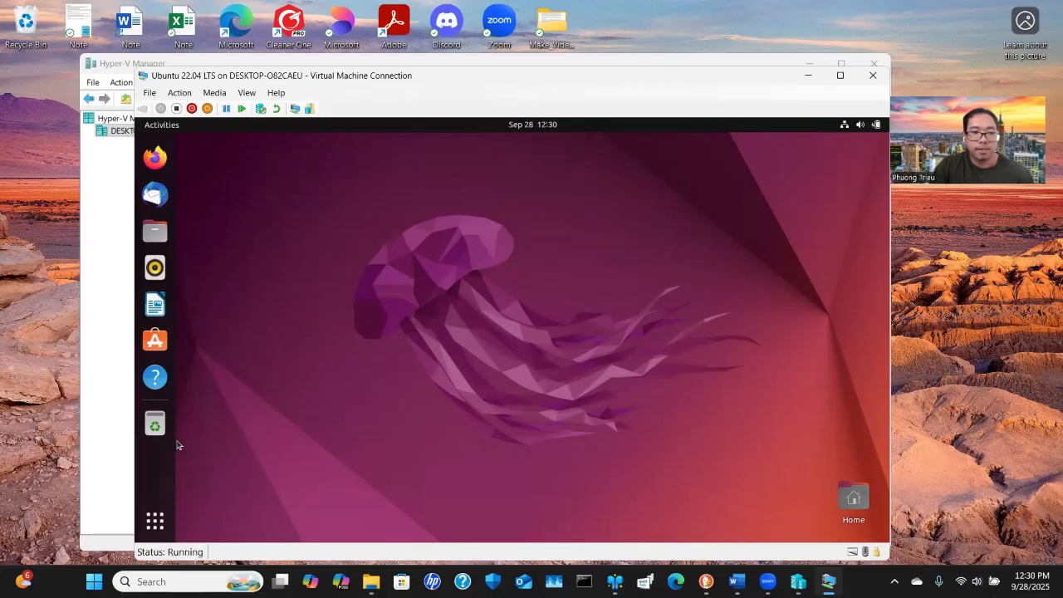
Browse both pages of the applications installed in Ubuntu.
left_click(154, 521)
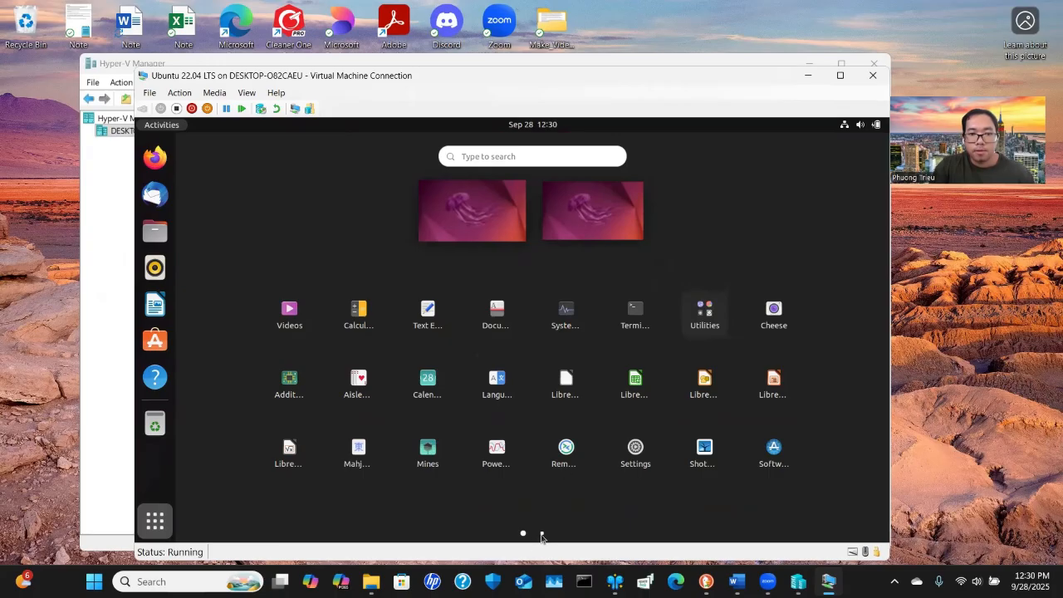
left_click(542, 535)
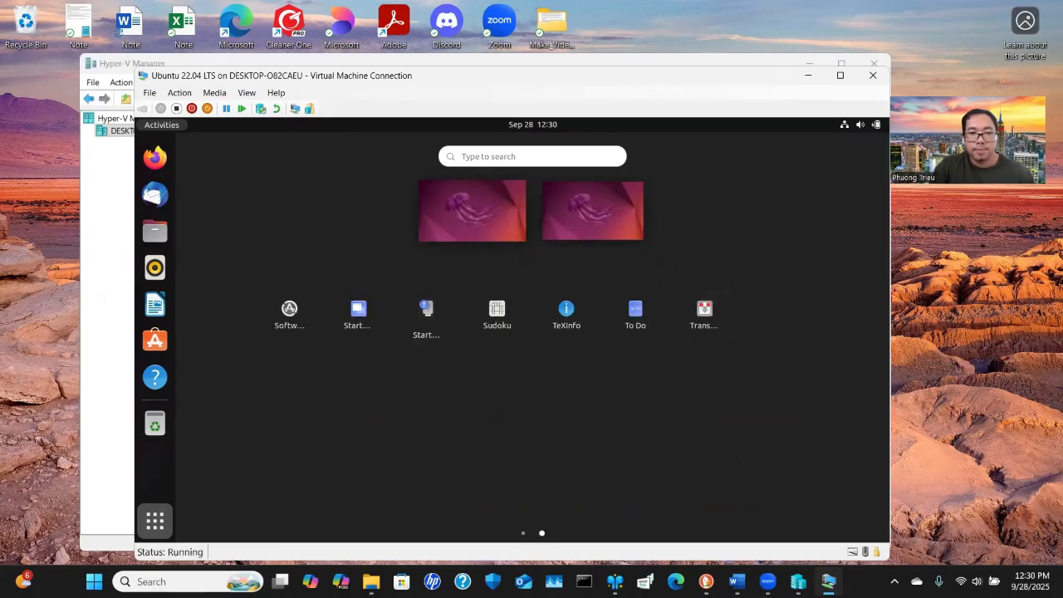
left_click(523, 533)
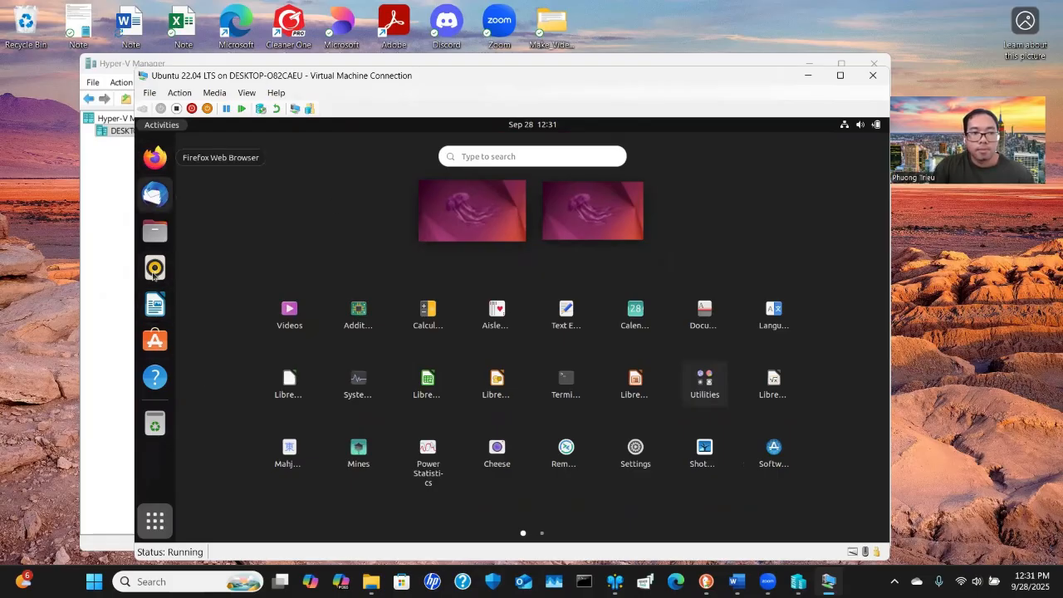
Load google.com in Ubuntu's Firefox browser, and close the browser.
left_click(156, 159)
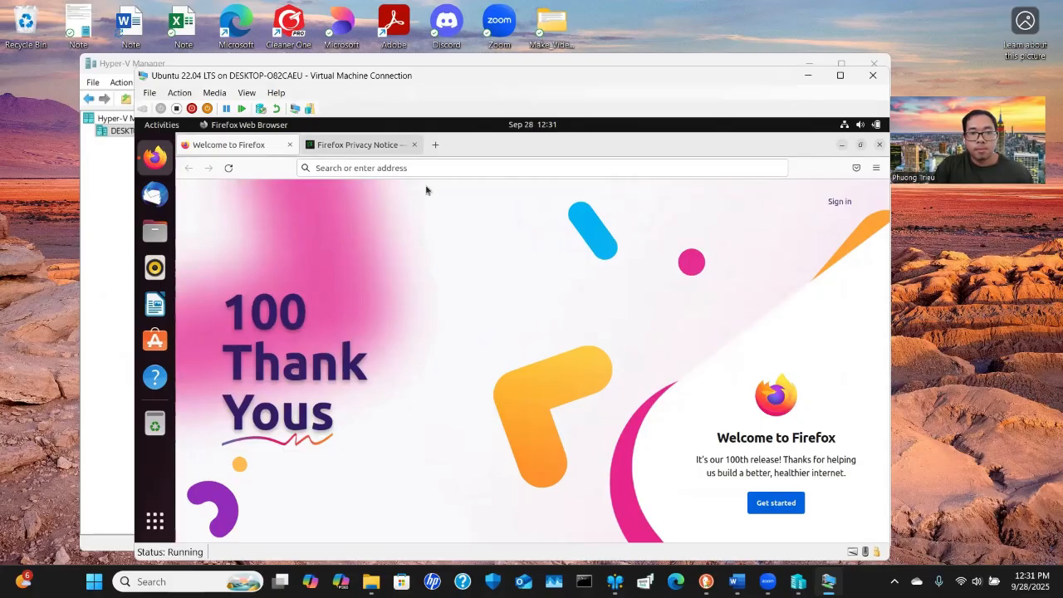
left_click(366, 146)
left_click(256, 146)
left_click(376, 168)
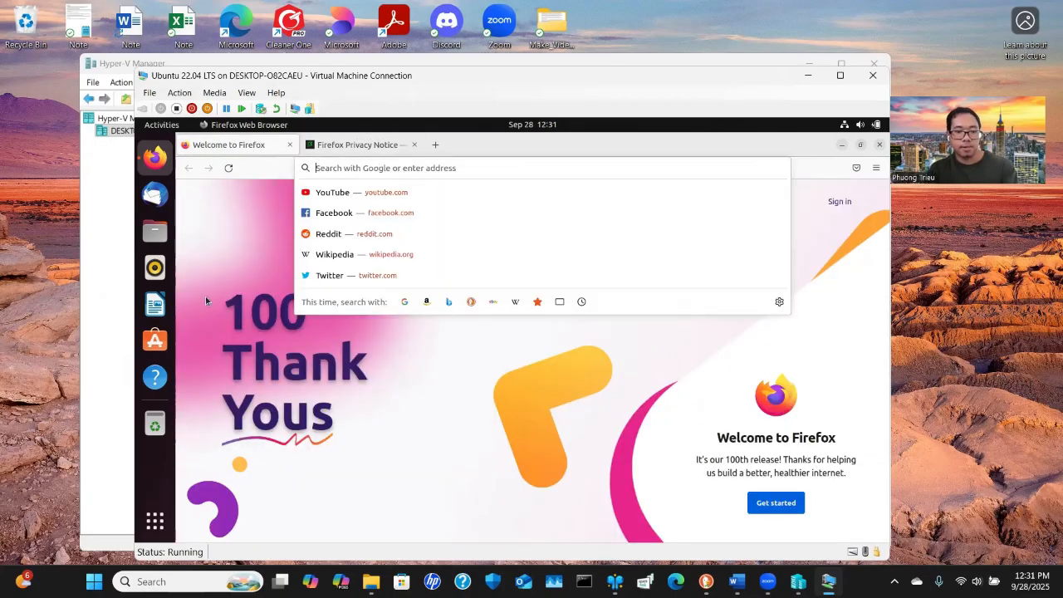
type("google.com")
key("Return")
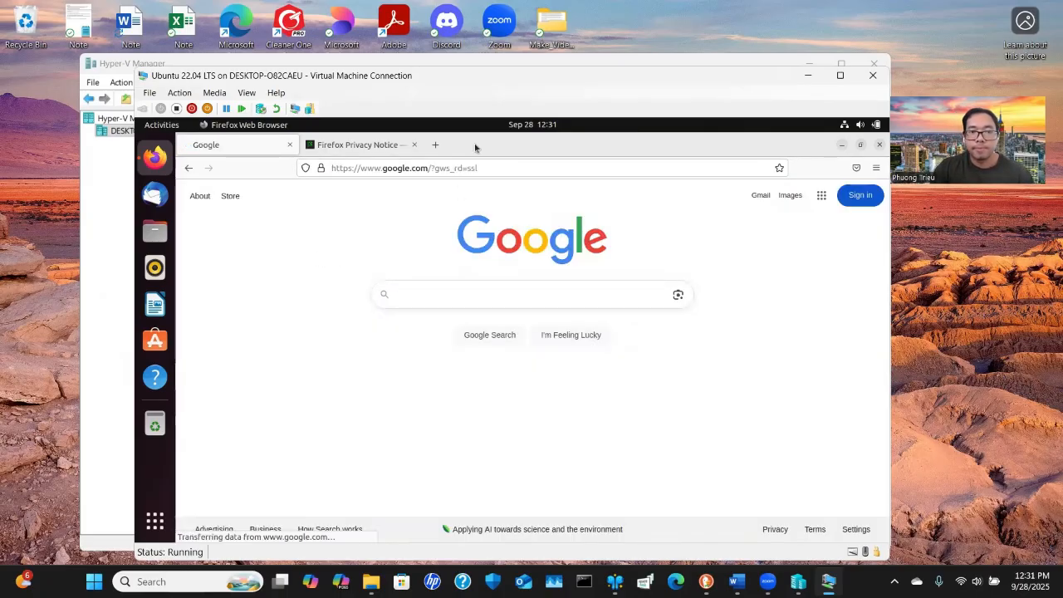
left_click_drag(487, 181, 510, 152)
left_click(424, 305)
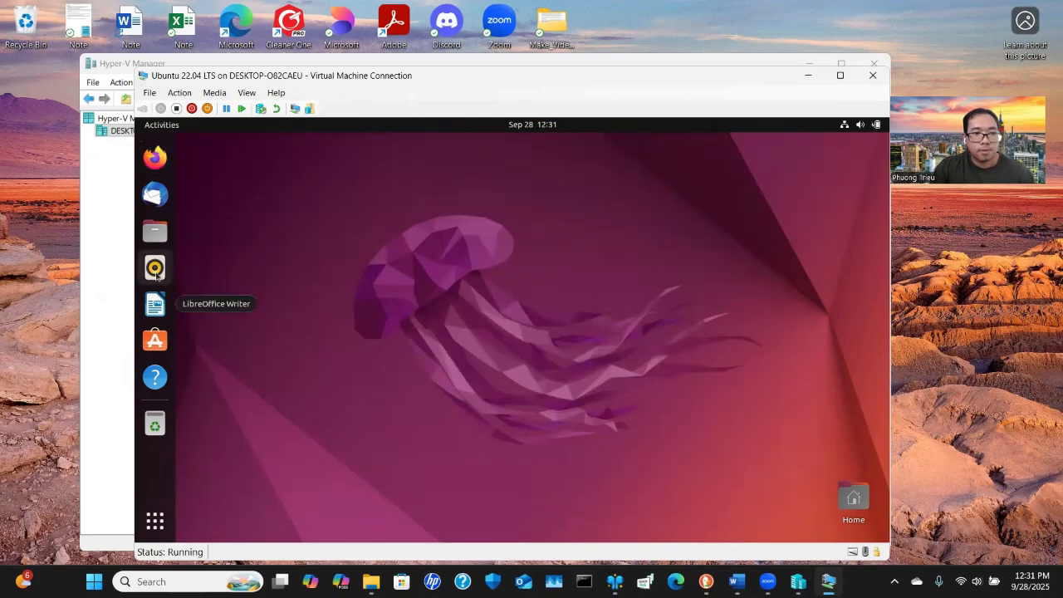
View the Home folder in Ubuntu's file manager, and close the window.
left_click(153, 227)
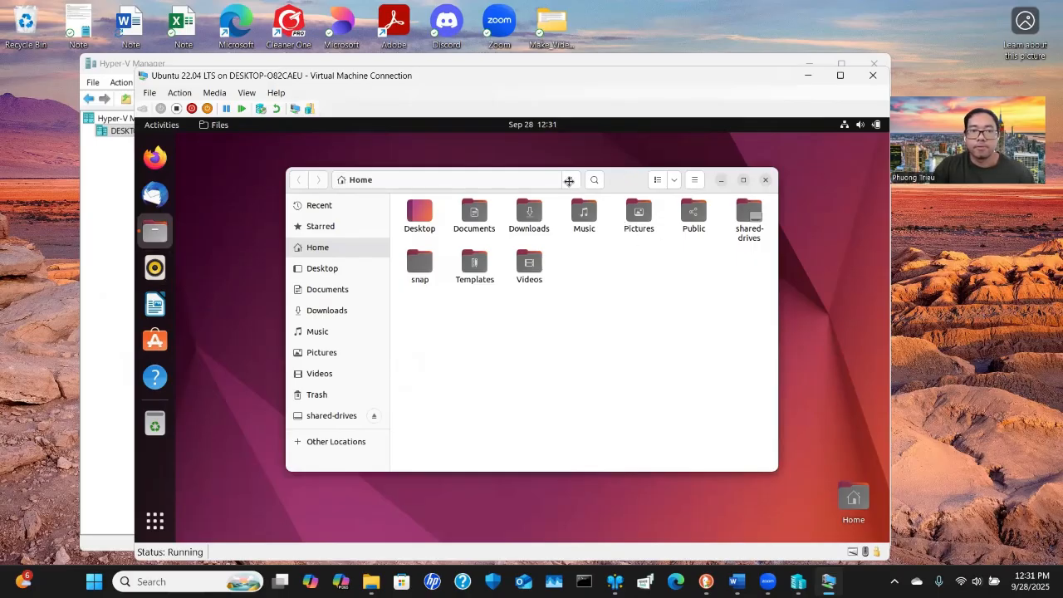
left_click_drag(538, 184, 447, 193)
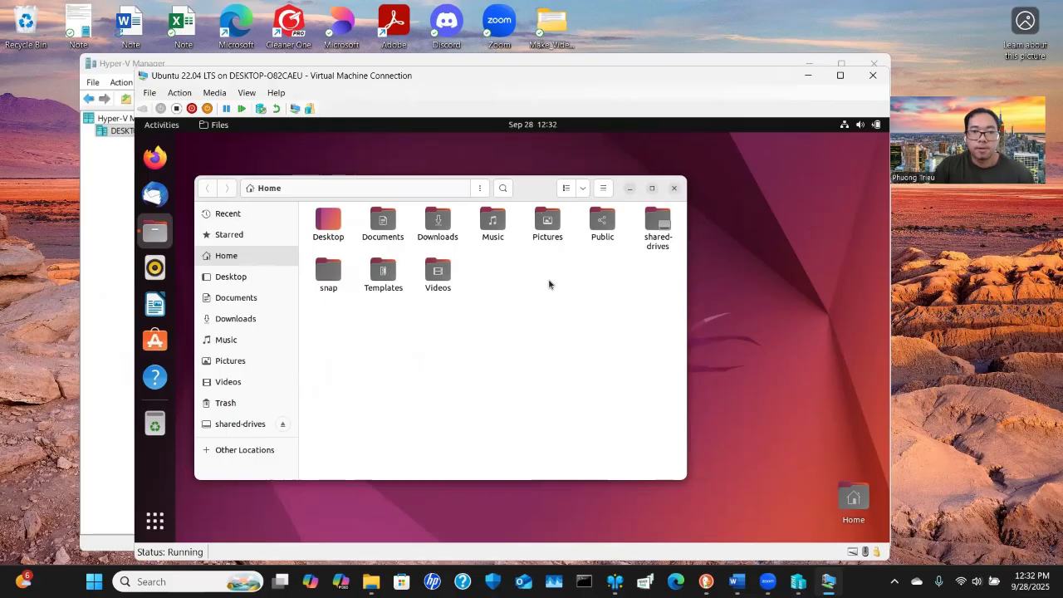
left_click(675, 188)
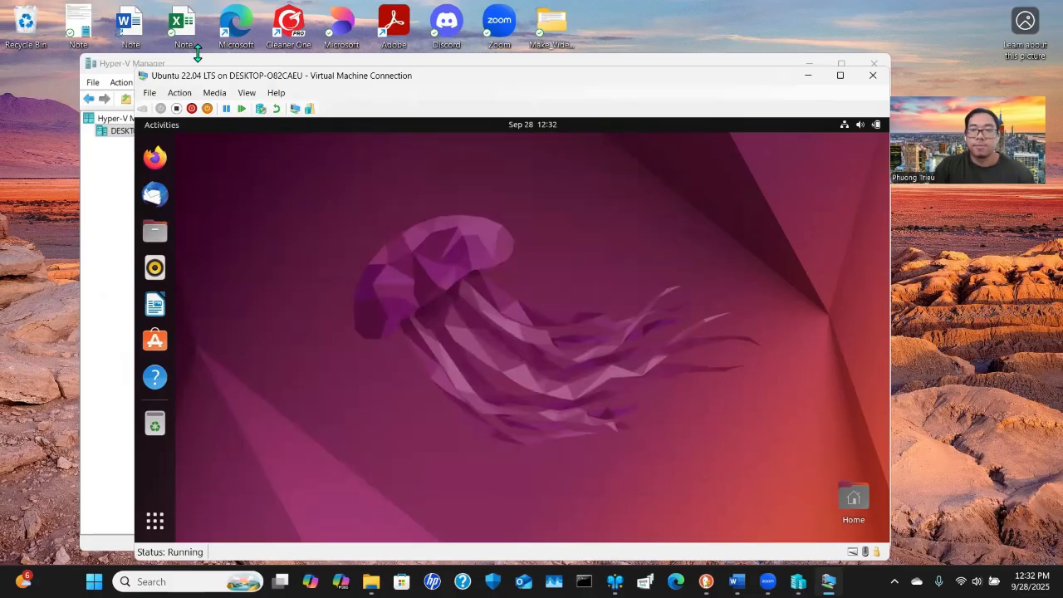
Shut down the Ubuntu 22.04 LTS virtual machine and close its connection window.
left_click(192, 108)
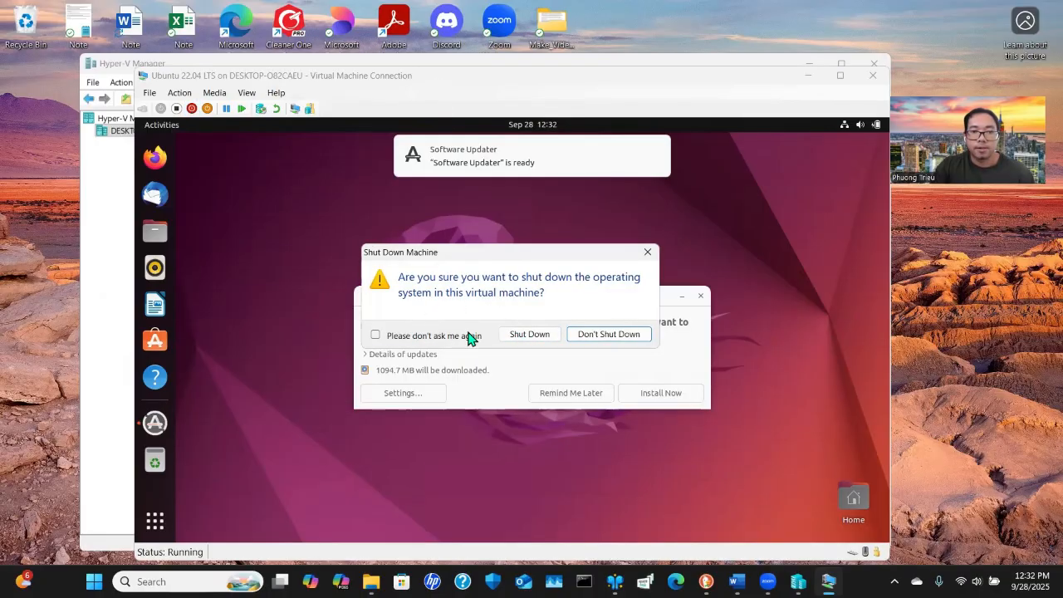
left_click(538, 339)
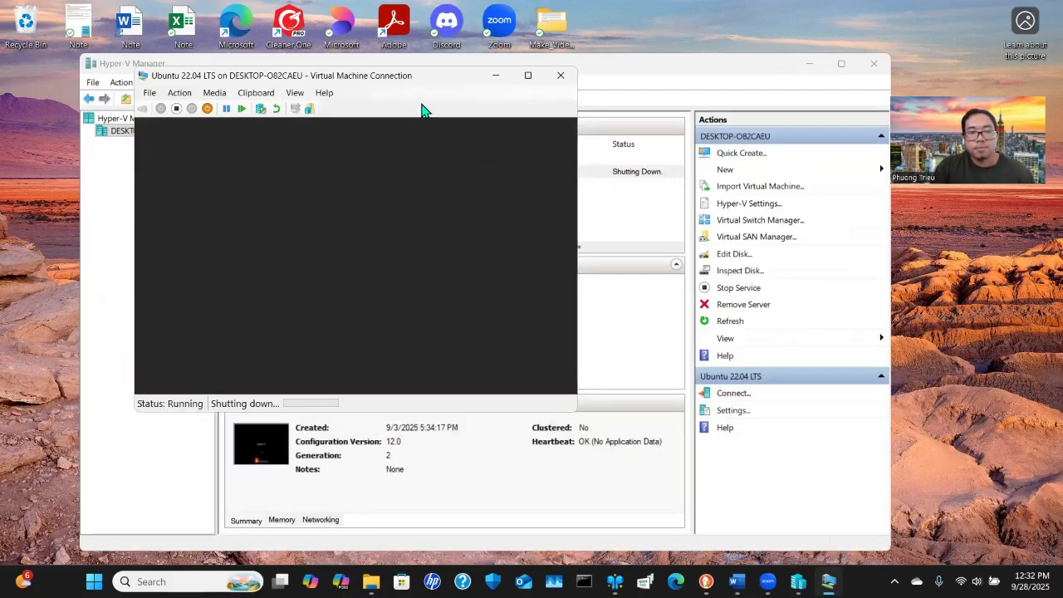
left_click(561, 77)
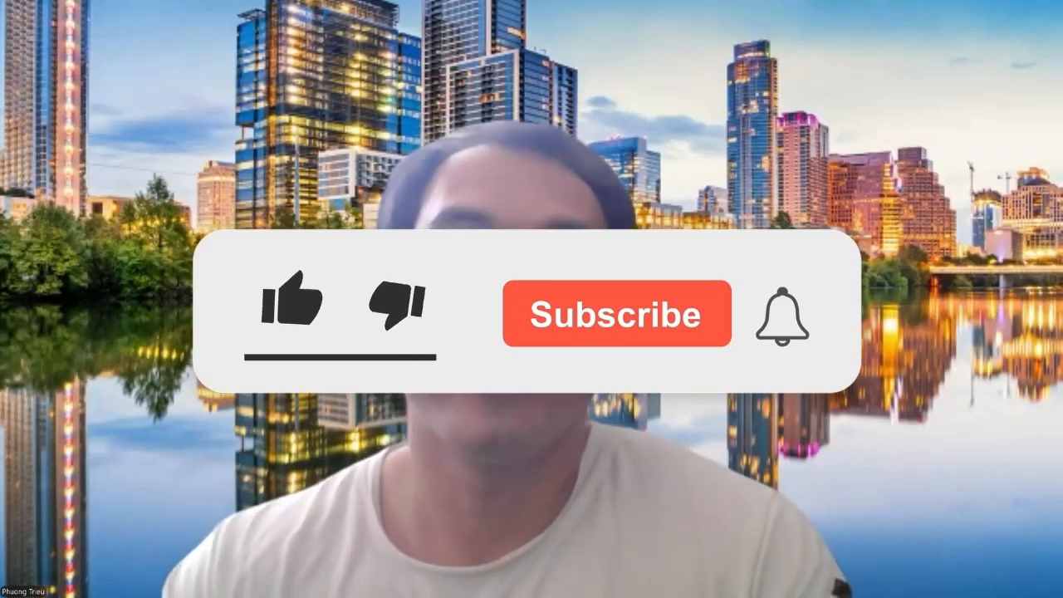